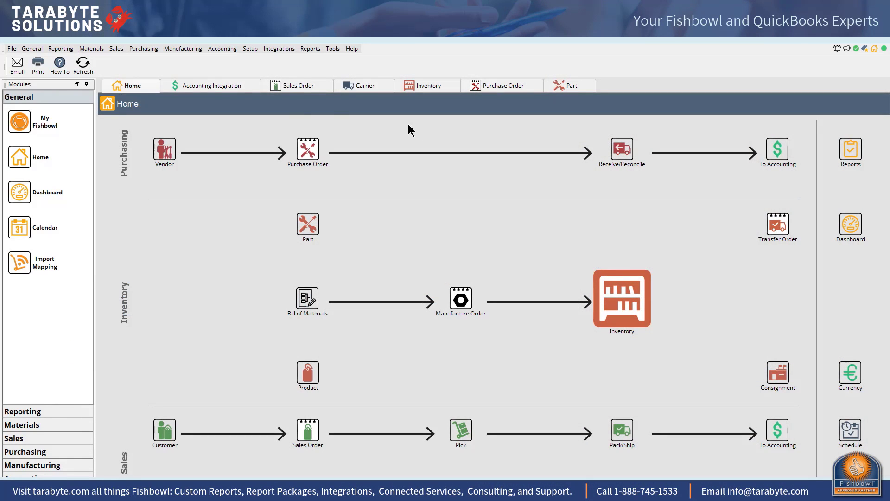
- Open the Costing Layers With Transaction Source report settings from the Accounting reports folder
{"action": "left_click", "coordinate": [308, 49]}
{"action": "left_click", "coordinate": [311, 57]}
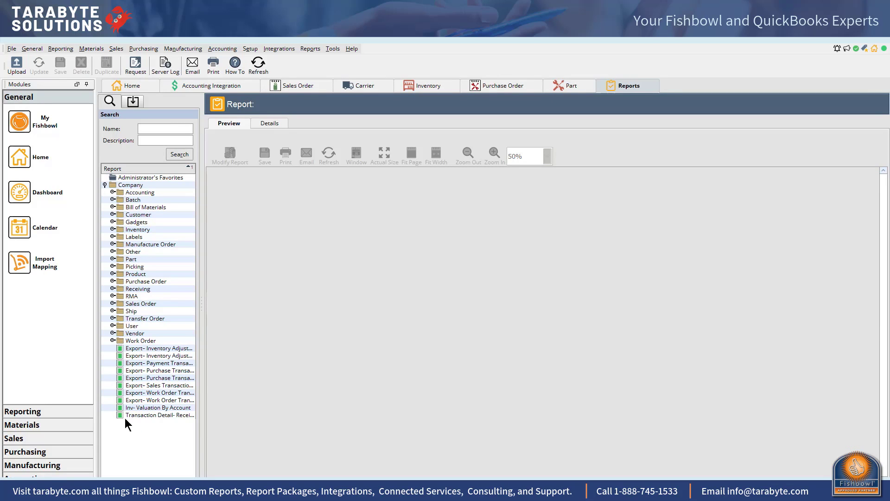
{"action": "left_click", "coordinate": [111, 193]}
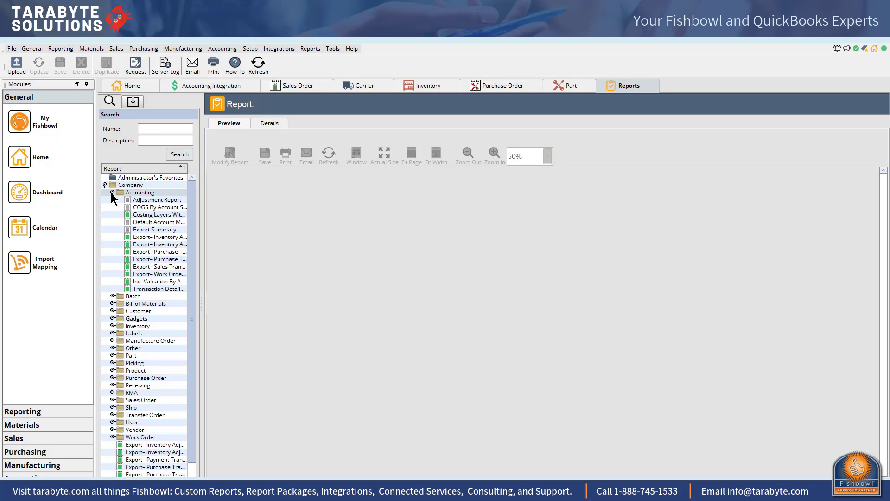
{"action": "double_click", "coordinate": [179, 215]}
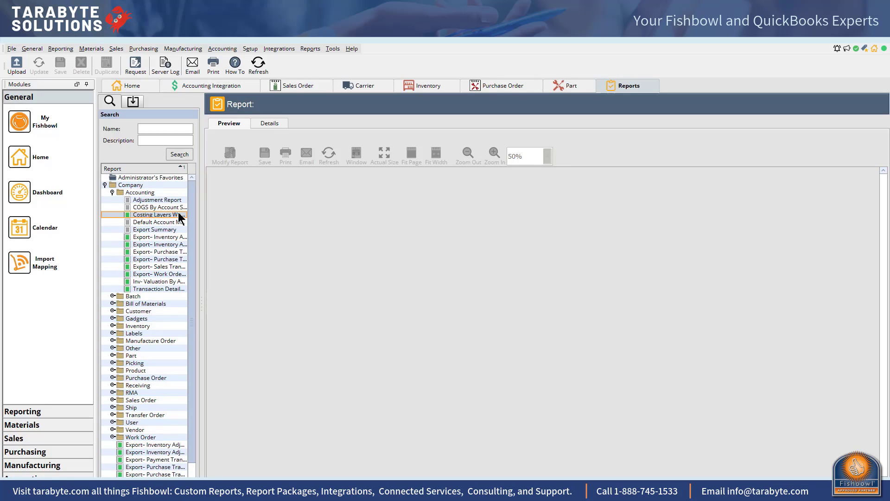
- Run it with adjustment, purchase and work order transactions, fulfilled layers, export formatting and historical data
{"action": "left_click", "coordinate": [340, 235]}
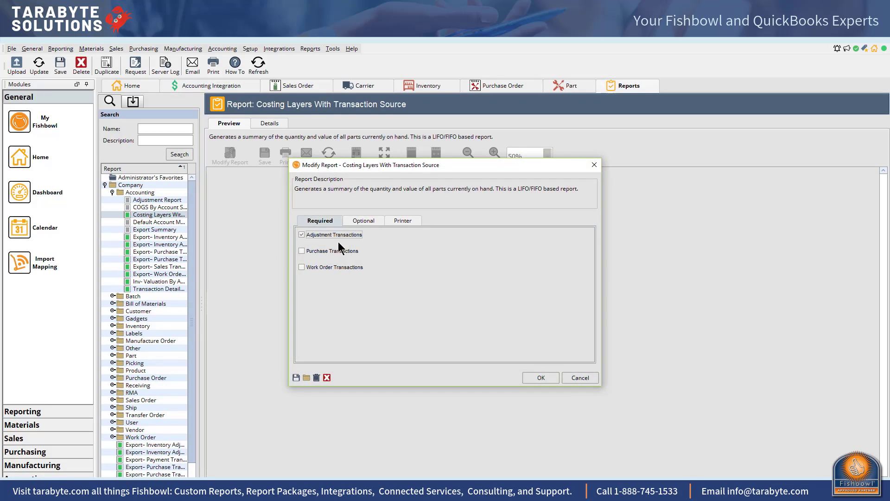
{"action": "left_click", "coordinate": [340, 251]}
{"action": "left_click", "coordinate": [337, 267]}
{"action": "left_click", "coordinate": [362, 221]}
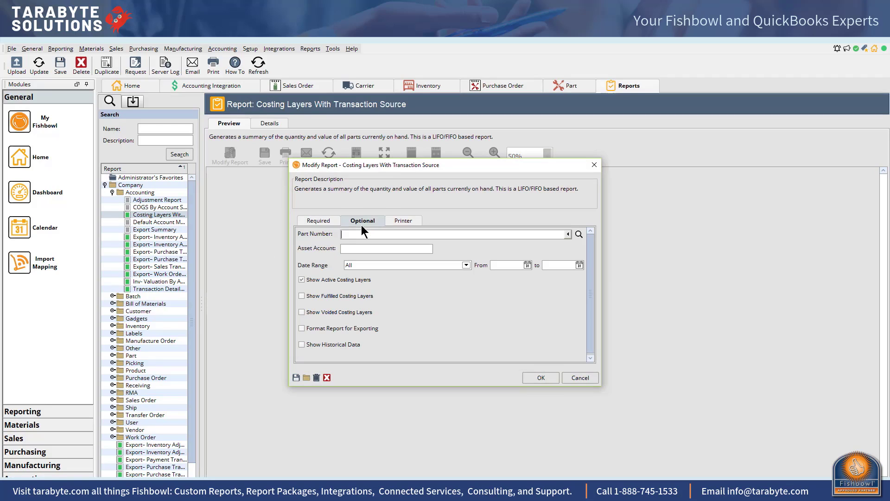
{"action": "left_click", "coordinate": [345, 296]}
{"action": "left_click", "coordinate": [320, 328]}
{"action": "left_click", "coordinate": [313, 344]}
{"action": "left_click", "coordinate": [541, 378]}
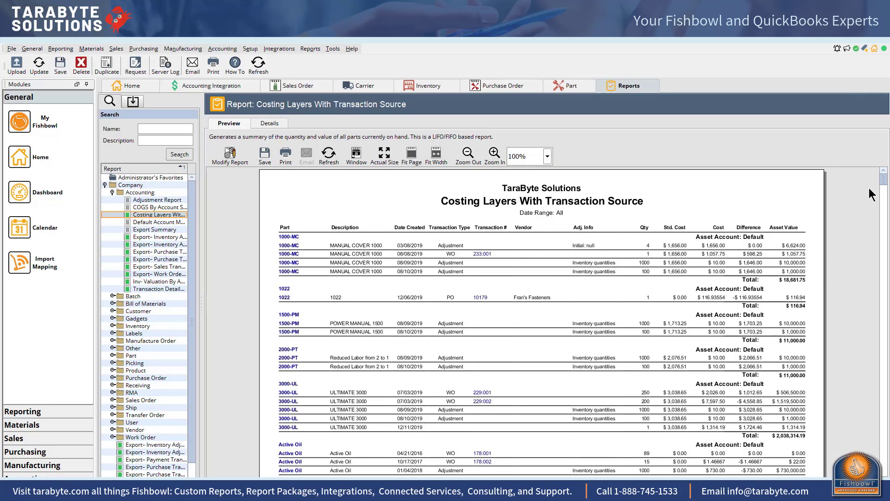
{"action": "mouse_move", "coordinate": [883, 187]}
{"action": "left_mouse_down"}
{"action": "mouse_move", "coordinate": [884, 198]}
{"action": "mouse_move", "coordinate": [881, 181]}
{"action": "left_mouse_up"}
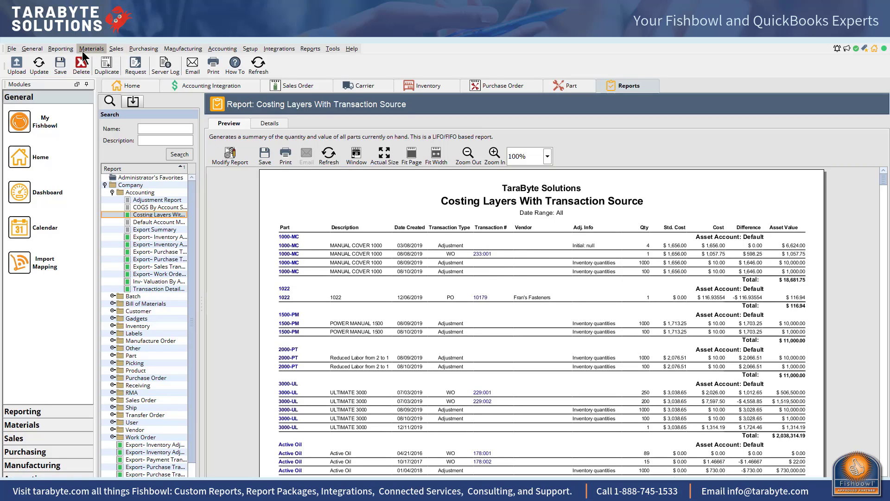
- Review part ANPI-BL's inventory details and costing layers in the Inventory module
{"action": "left_click", "coordinate": [100, 47]}
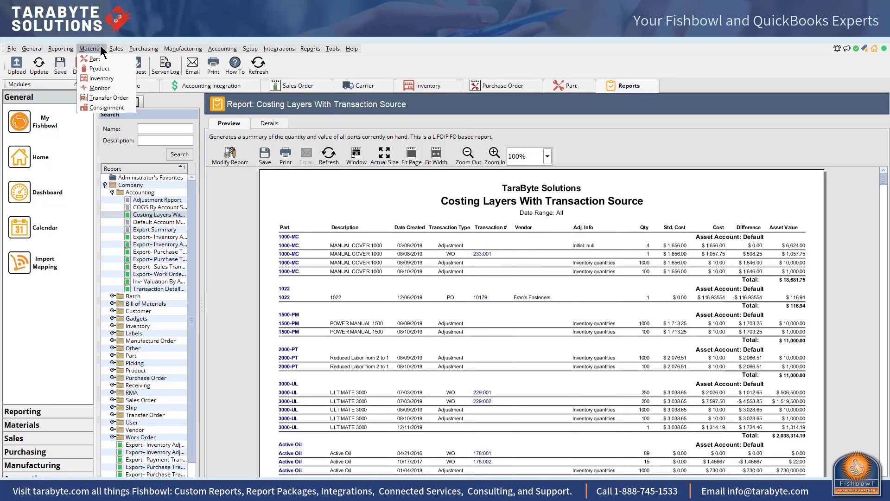
{"action": "left_click", "coordinate": [105, 77]}
{"action": "left_click", "coordinate": [168, 246]}
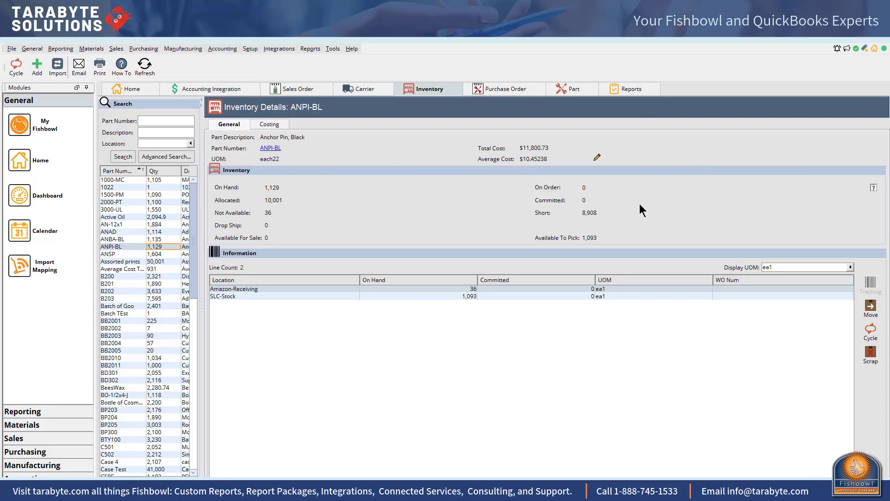
{"action": "left_click", "coordinate": [267, 124]}
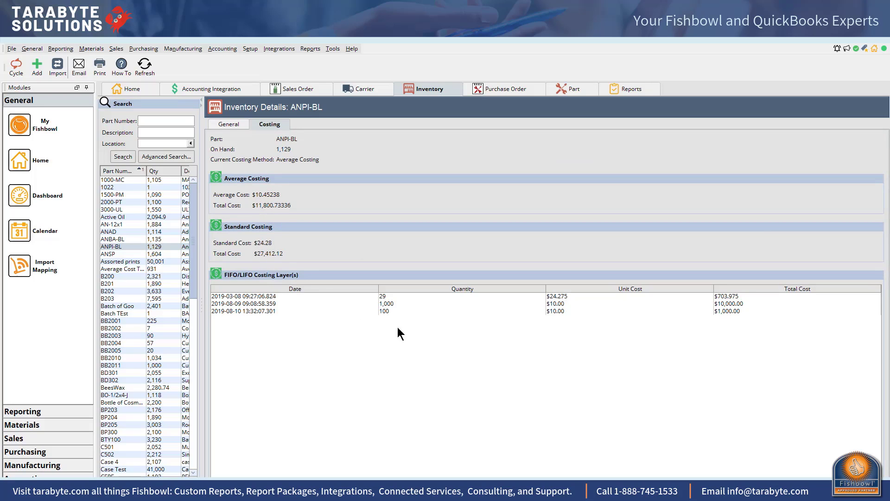
{"action": "left_click", "coordinate": [231, 124]}
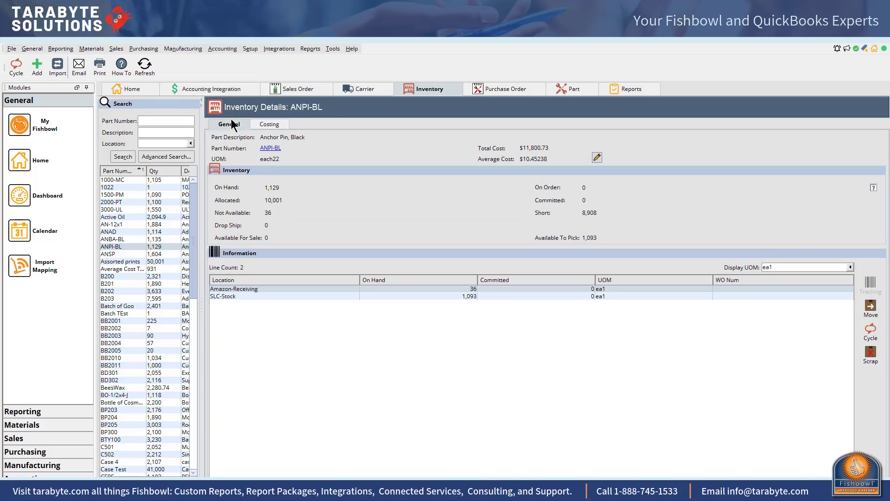
- Change ANPI-BL's average cost to $11.00, accepting the cost-of-goods and QuickBooks notices
{"action": "left_click", "coordinate": [597, 158]}
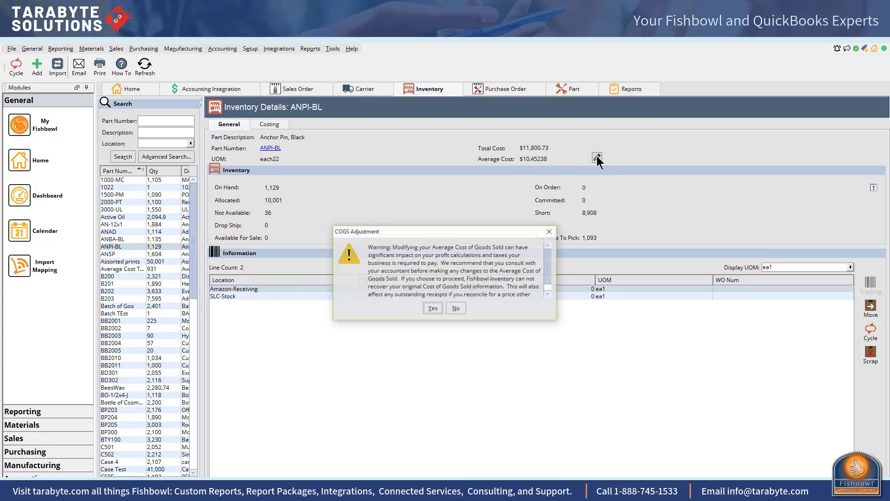
{"action": "left_click", "coordinate": [433, 309]}
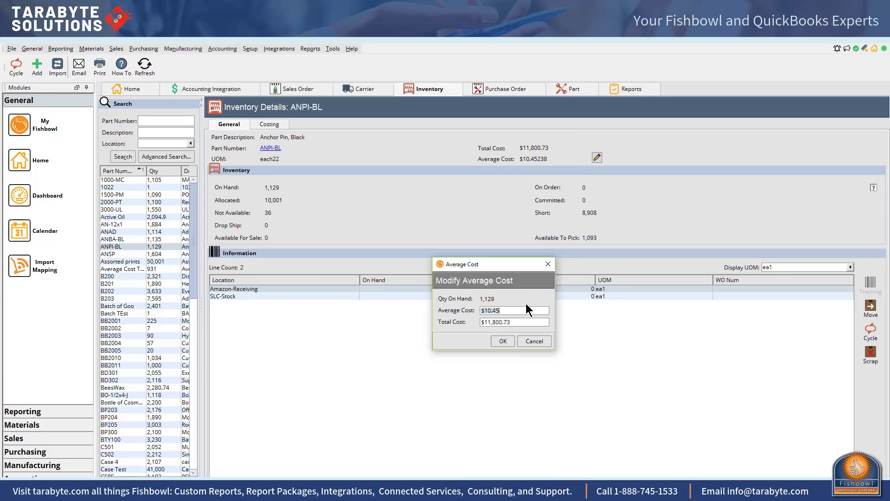
{"action": "left_click", "coordinate": [513, 311]}
{"action": "key", "text": "BackSpace"}
{"action": "key", "text": "BackSpace"}
{"action": "key", "text": "BackSpace"}
{"action": "key", "text": "BackSpace"}
{"action": "type", "text": "1.00"}
{"action": "left_click", "coordinate": [507, 340]}
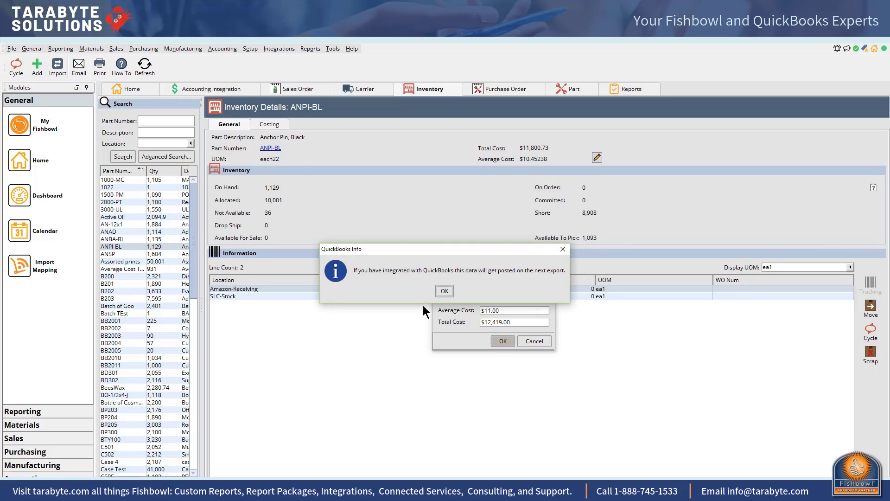
{"action": "left_click", "coordinate": [443, 291]}
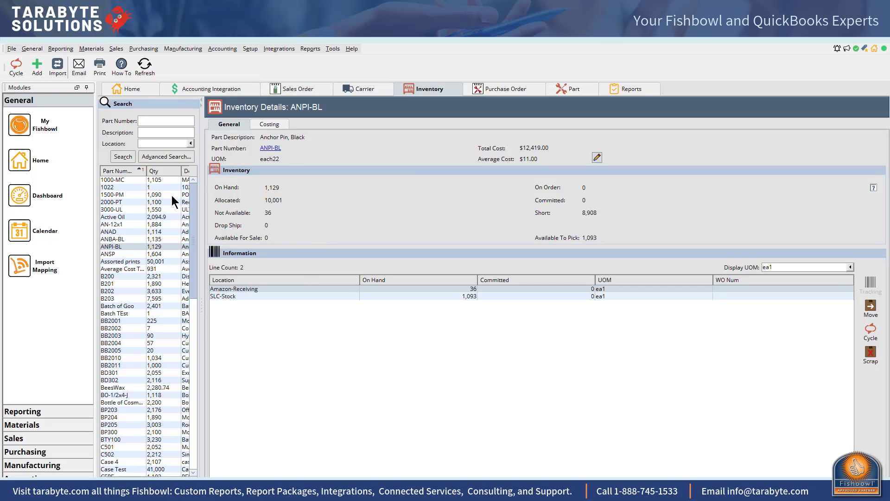
- Load part 2000-PT and review its $2,076.51 standard cost and on-hand quantities
{"action": "left_click", "coordinate": [120, 49]}
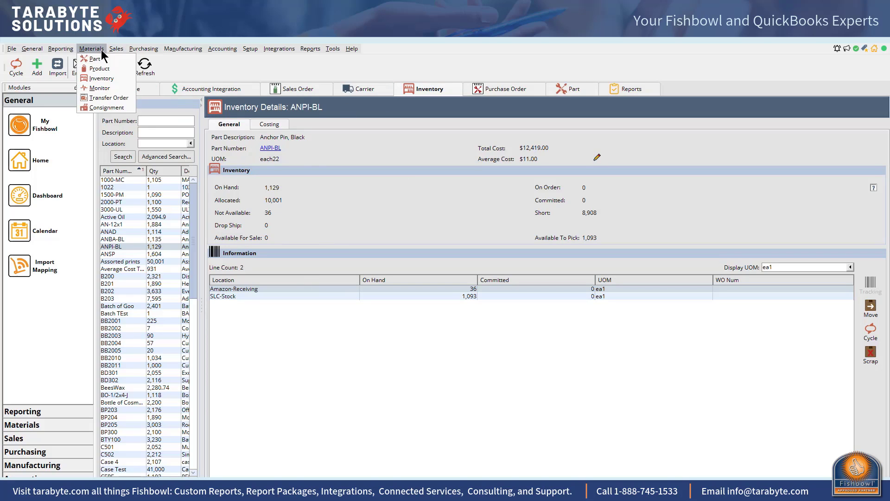
{"action": "left_click", "coordinate": [99, 57]}
{"action": "left_click", "coordinate": [167, 239]}
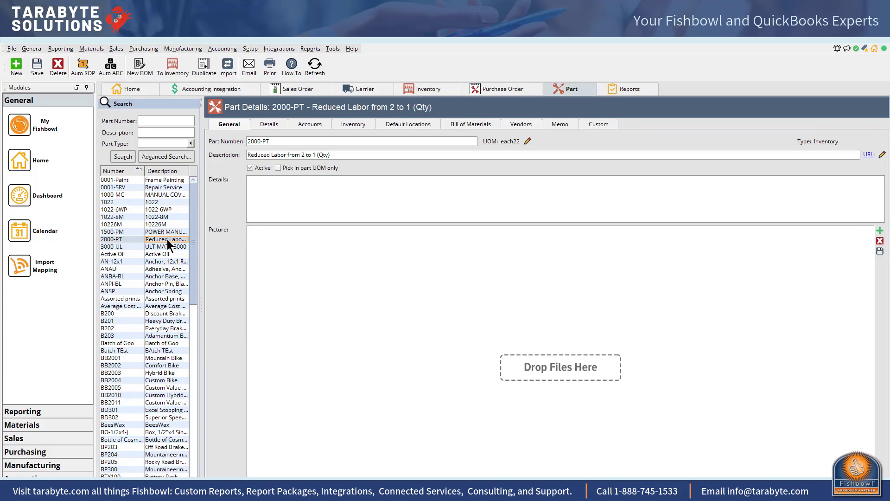
{"action": "left_click", "coordinate": [269, 125]}
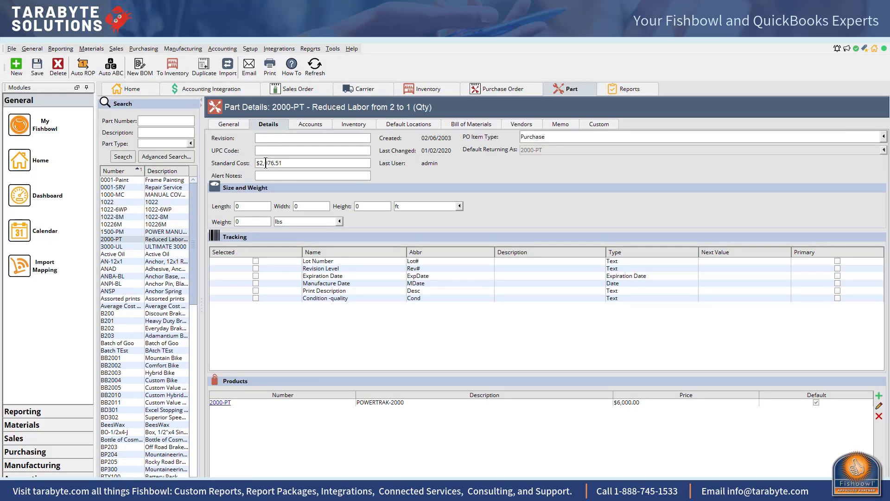
{"action": "left_click", "coordinate": [301, 163]}
{"action": "left_click", "coordinate": [355, 125]}
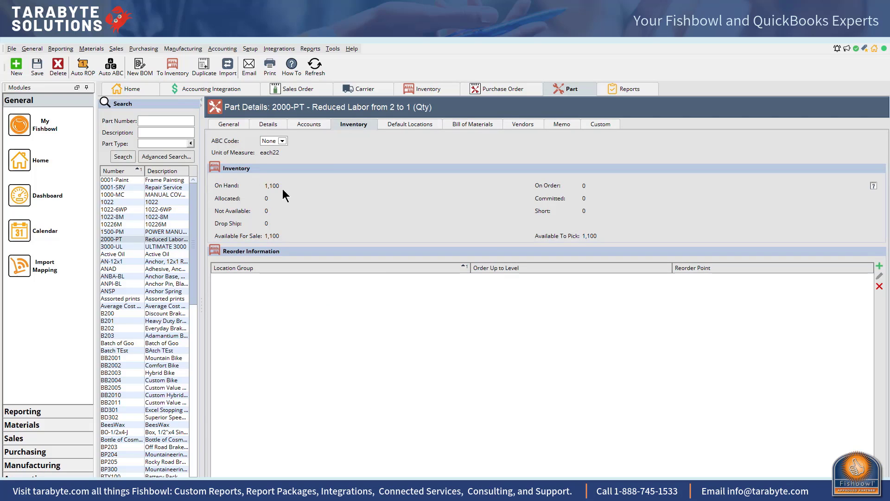
{"action": "left_click", "coordinate": [254, 124]}
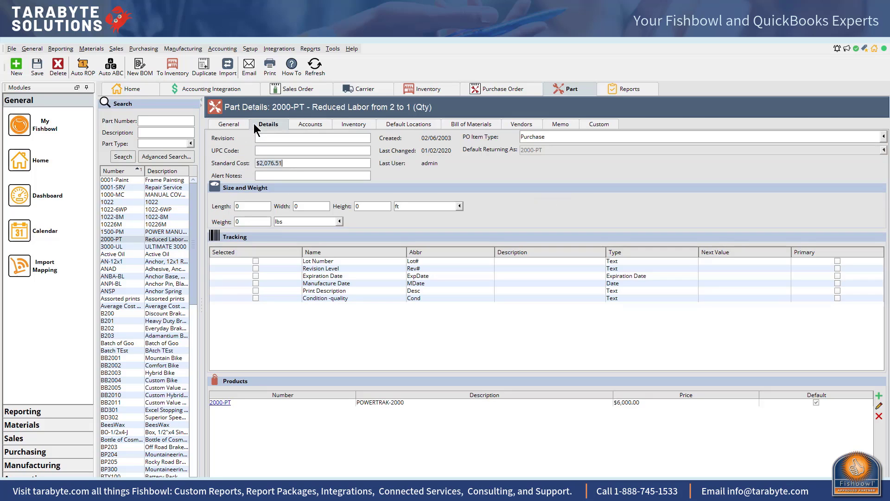
- Replace 2000-PT's standard cost with 3000.00 and save the part
{"action": "left_click", "coordinate": [292, 166]}
{"action": "key", "text": "BackSpace"}
{"action": "key", "text": "BackSpace"}
{"action": "key", "text": "BackSpace"}
{"action": "key", "text": "BackSpace"}
{"action": "key", "text": "BackSpace"}
{"action": "key", "text": "BackSpace"}
{"action": "key", "text": "BackSpace"}
{"action": "type", "text": "3000.00"}
{"action": "left_click", "coordinate": [37, 67]}
- Reopen the Costing Layers With Transaction Source report, then show part ANSP's inventory details
{"action": "left_click", "coordinate": [308, 49]}
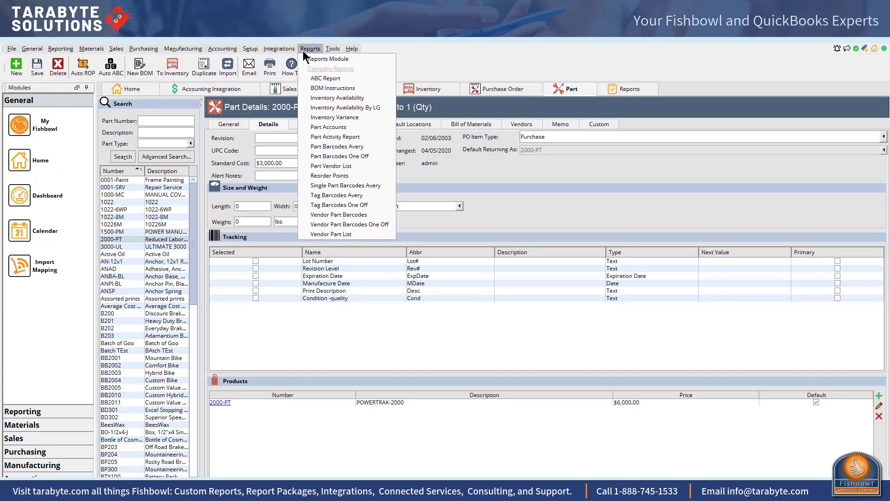
{"action": "left_click", "coordinate": [306, 58]}
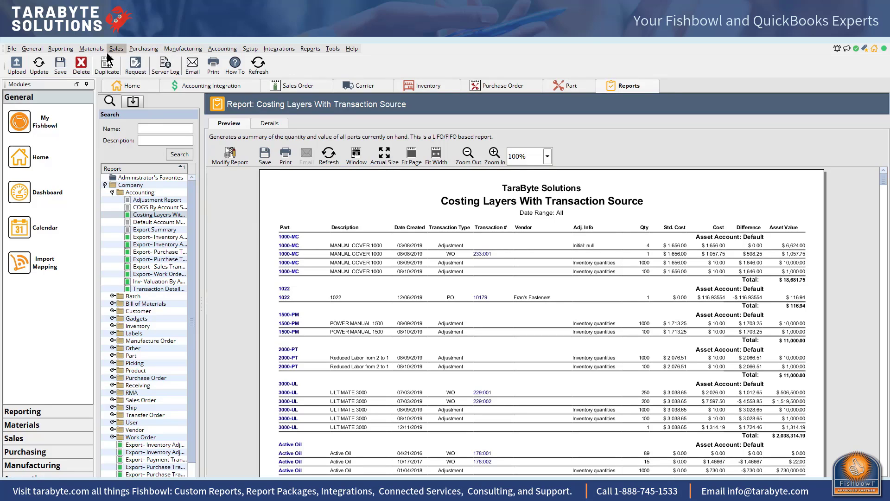
{"action": "left_click", "coordinate": [91, 49]}
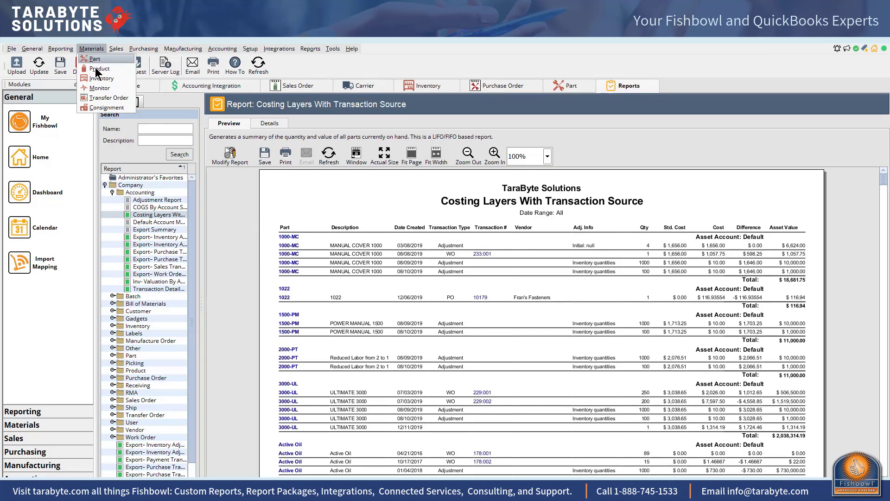
{"action": "left_click", "coordinate": [101, 79]}
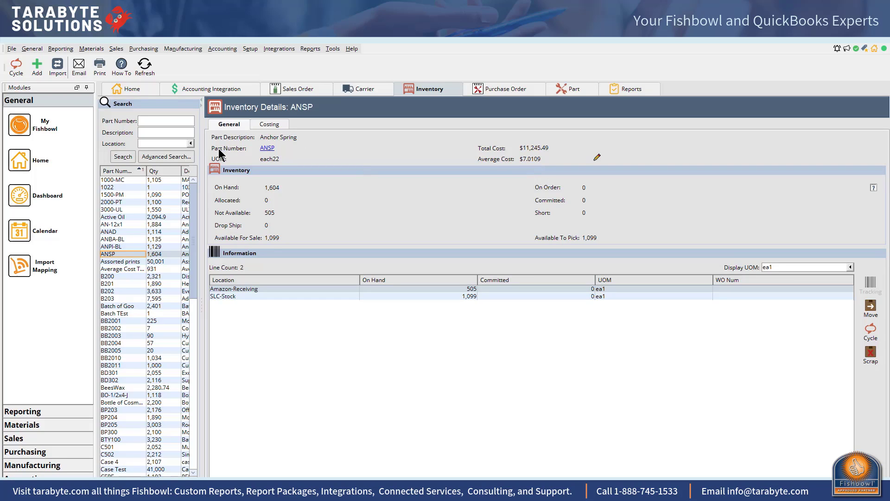
- Cycle count ANSP at Amazon-Receiving to a new quantity of 0
{"action": "left_click", "coordinate": [16, 66]}
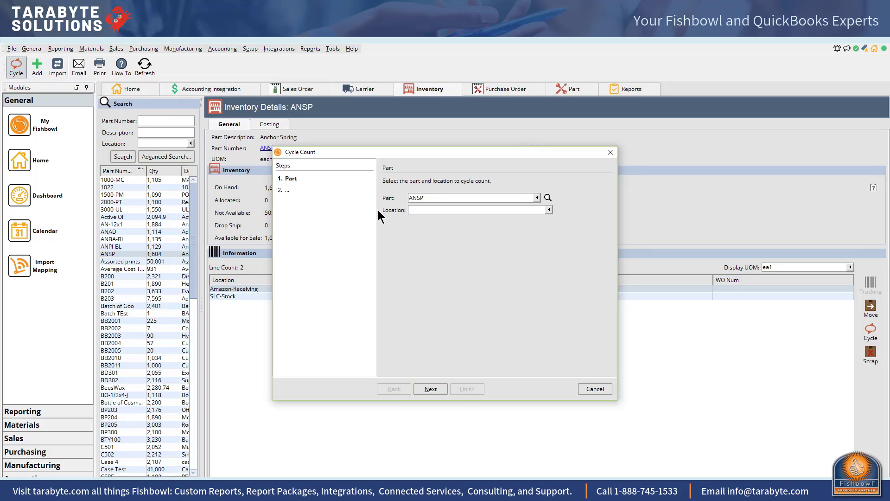
{"action": "left_click", "coordinate": [430, 210]}
{"action": "left_click", "coordinate": [521, 198]}
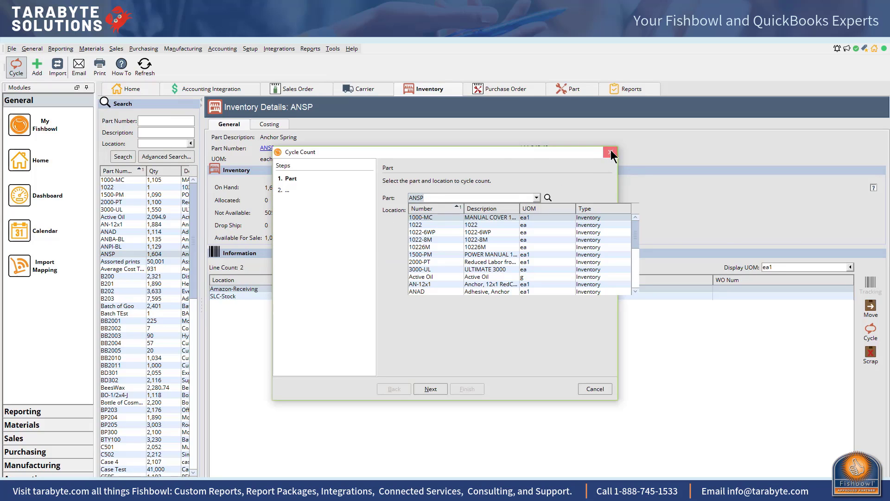
{"action": "left_click", "coordinate": [611, 152]}
{"action": "left_click", "coordinate": [491, 289]}
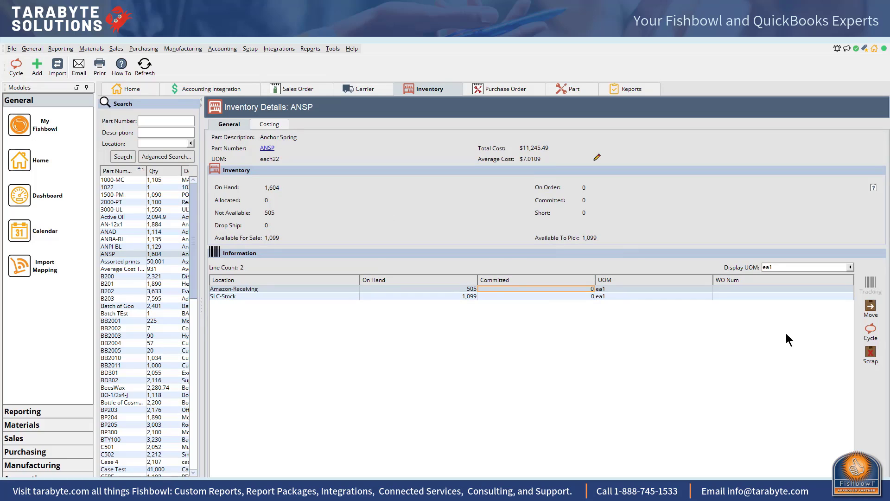
{"action": "left_click", "coordinate": [870, 331]}
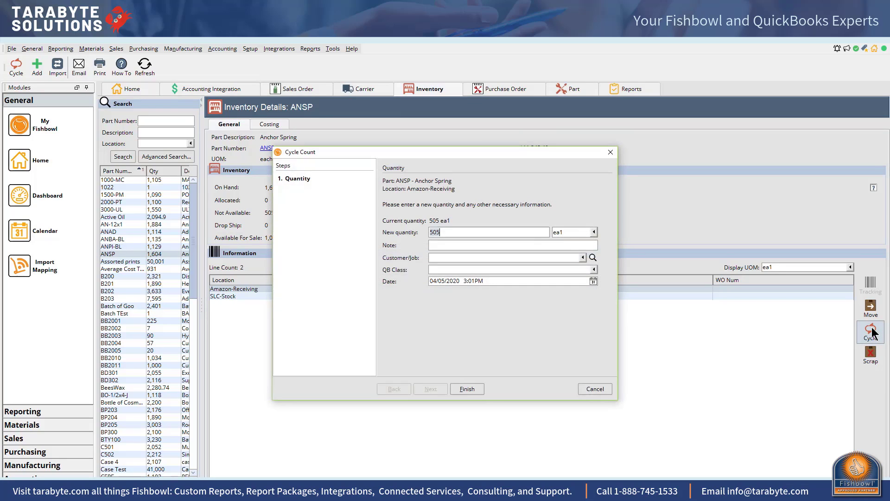
{"action": "type", "text": "0"}
{"action": "left_click", "coordinate": [467, 388]}
- Cycle count ANSP at SLC-Stock to 0 as well
{"action": "left_click", "coordinate": [407, 287]}
{"action": "left_click", "coordinate": [867, 332]}
{"action": "type", "text": "0"}
{"action": "left_click", "coordinate": [472, 388]}
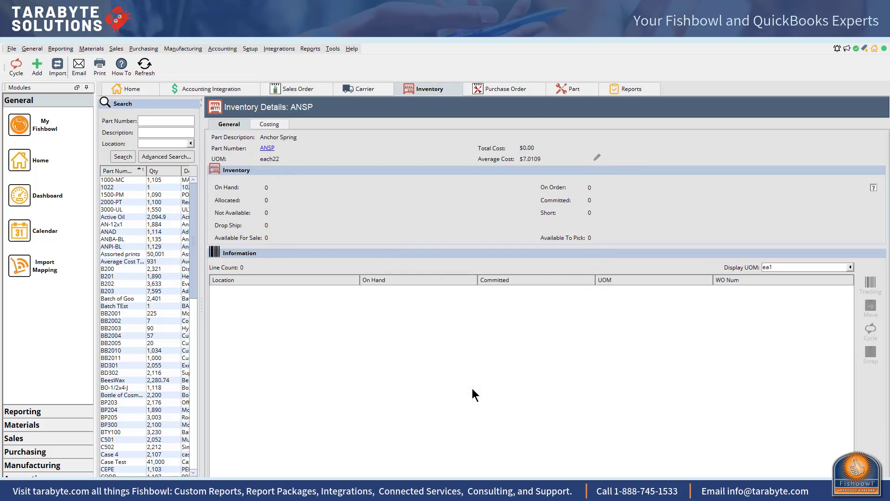
- Add 2,400 units of ANSP at Amazon-Shipping with an $8 unit cost
{"action": "left_click", "coordinate": [37, 70]}
{"action": "left_click", "coordinate": [446, 209]}
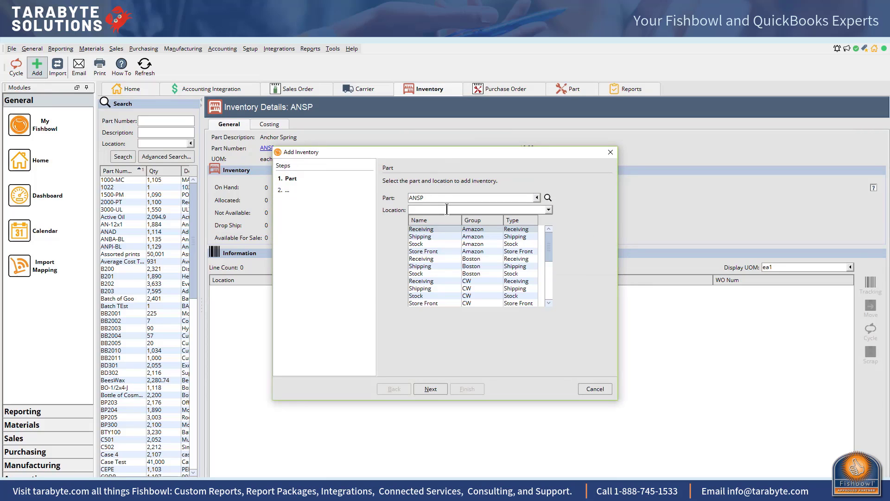
{"action": "left_click", "coordinate": [433, 237]}
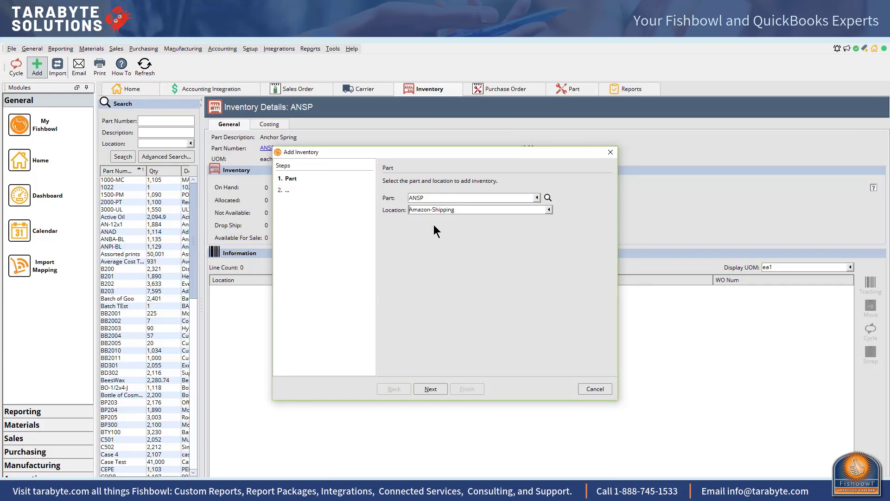
{"action": "left_click", "coordinate": [430, 390]}
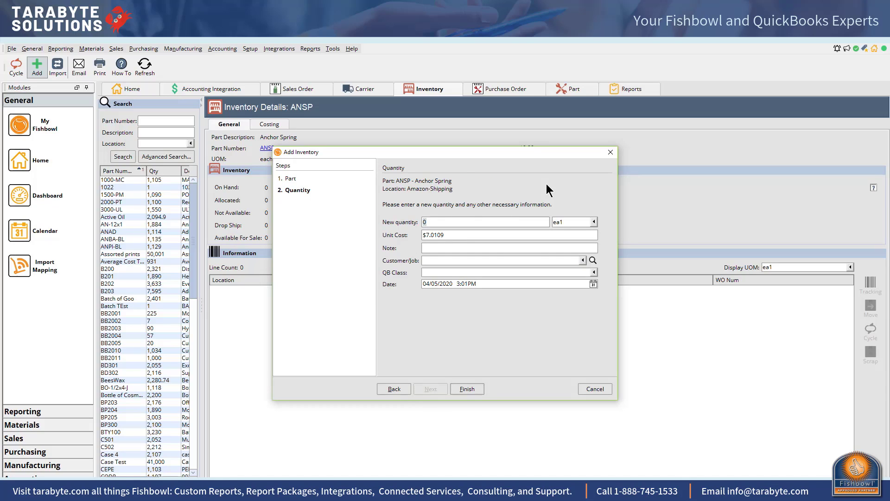
{"action": "type", "text": "2400"}
{"action": "left_click", "coordinate": [475, 236]}
{"action": "type", "text": "8."}
{"action": "left_click", "coordinate": [467, 388]}
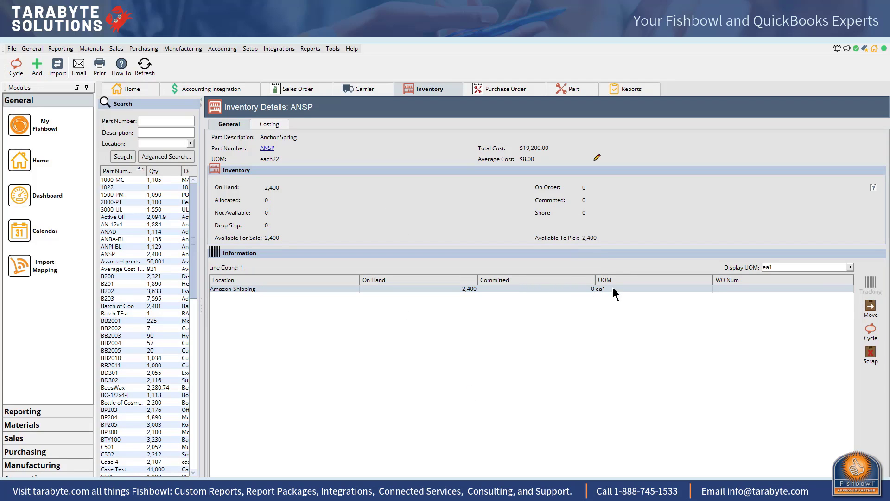